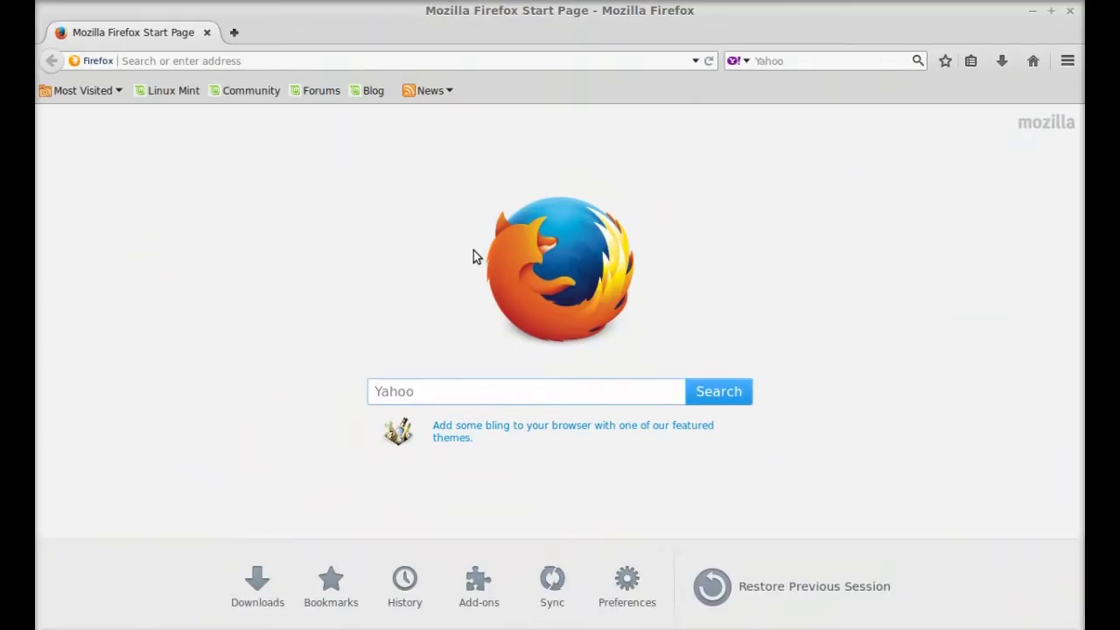
Step: Open the downloads page of the plex.tv website
{"action": "left_click", "coordinate": [255, 61]}
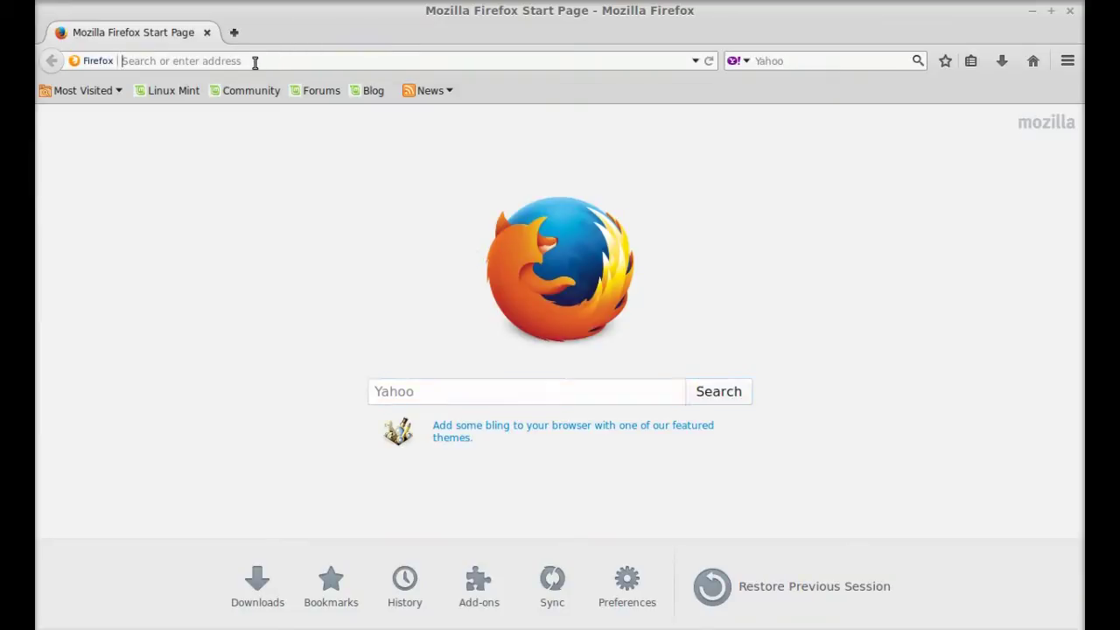
{"action": "type", "text": "plex"}
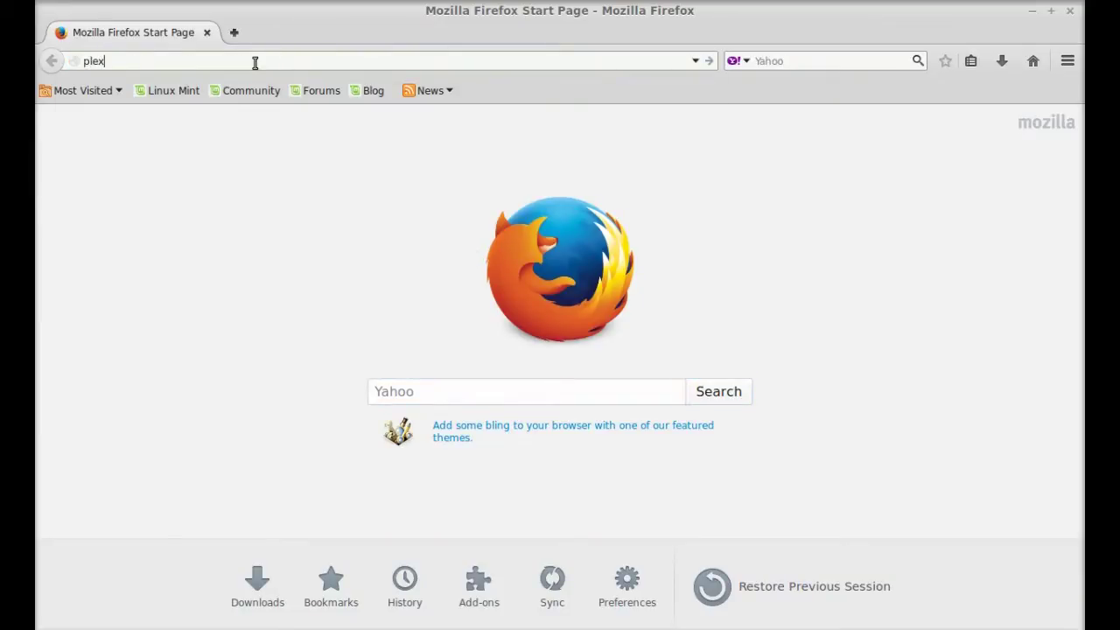
{"action": "type", "text": ".tv"}
{"action": "key", "text": "Return"}
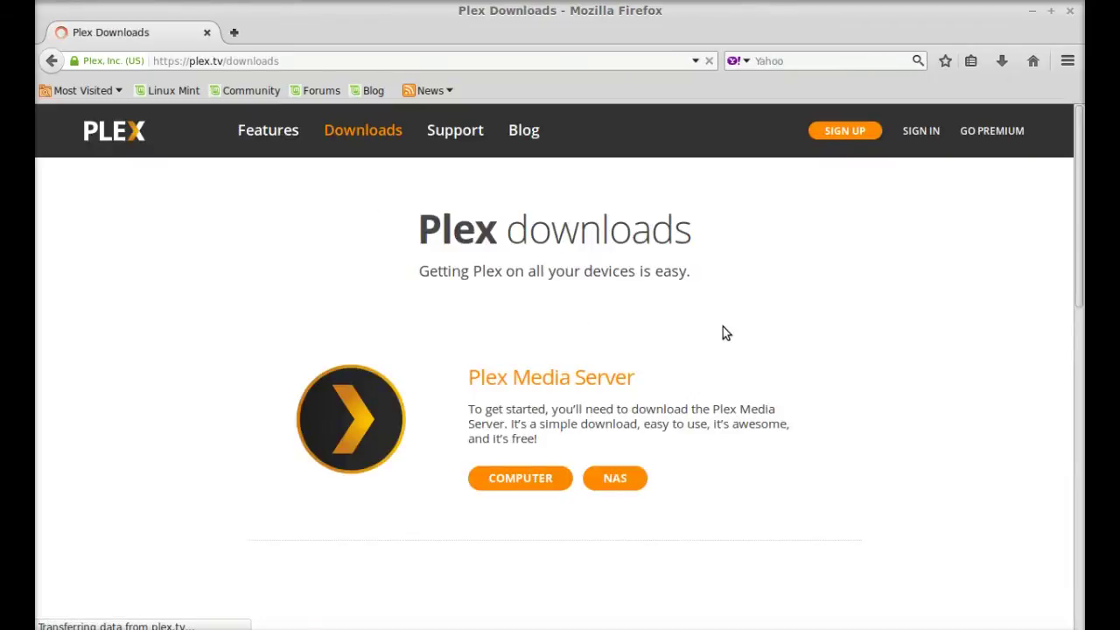
Step: Download the 32-bit Ubuntu package of Plex Media Server for Linux, save the file, and close the browser
{"action": "scroll", "coordinate": [1082, 288], "scroll_direction": "down", "scroll_amount": 4}
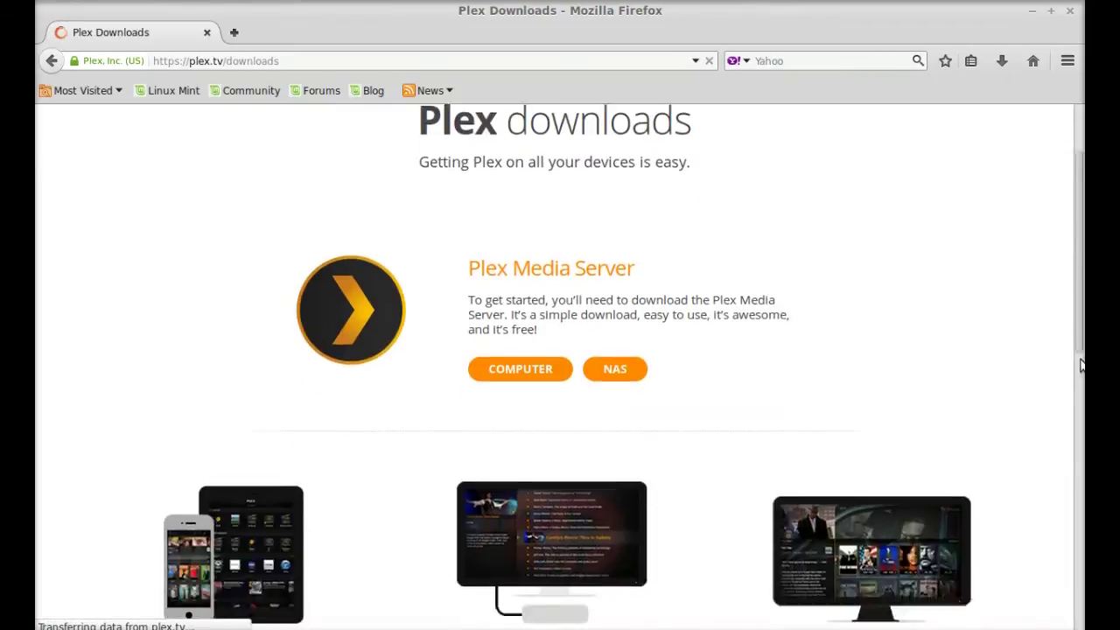
{"action": "scroll", "coordinate": [1082, 254], "scroll_direction": "up", "scroll_amount": 4}
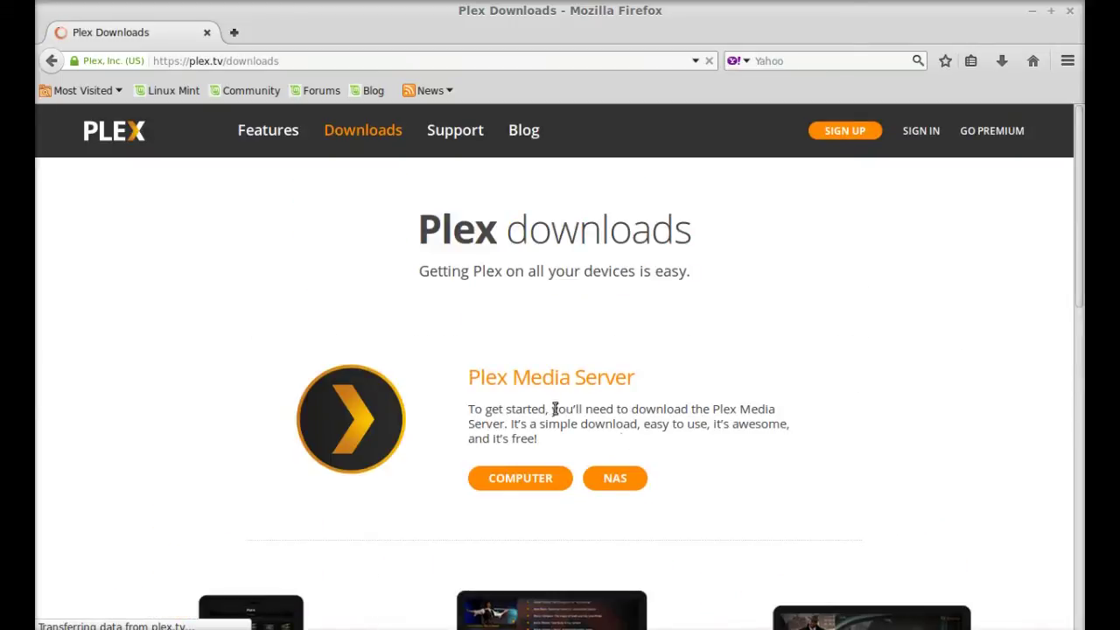
{"action": "left_click", "coordinate": [515, 478]}
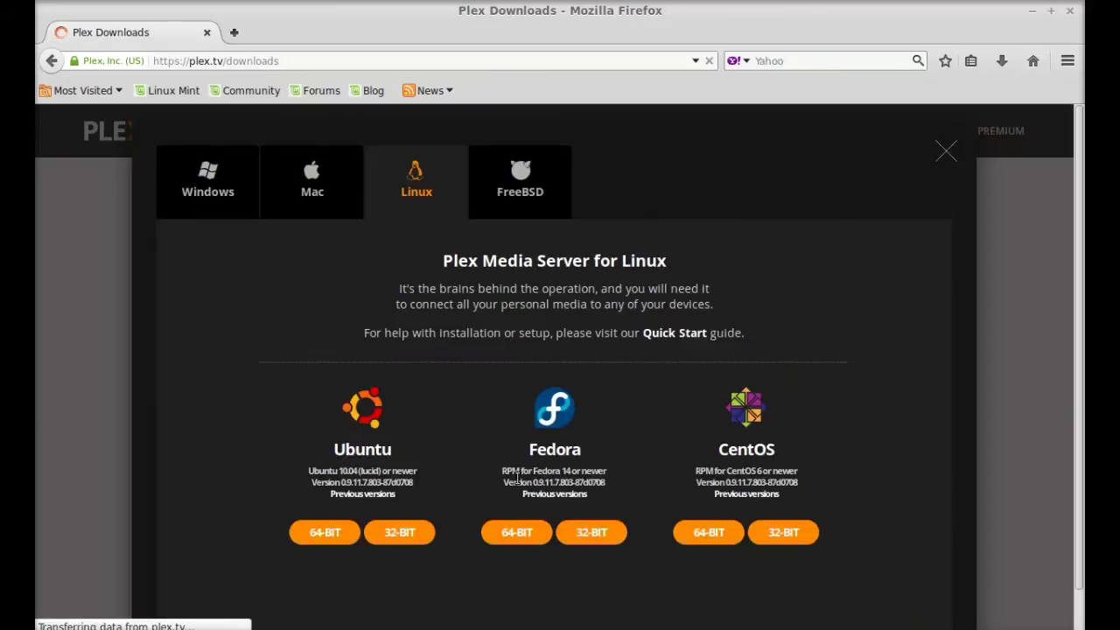
{"action": "left_click", "coordinate": [403, 537]}
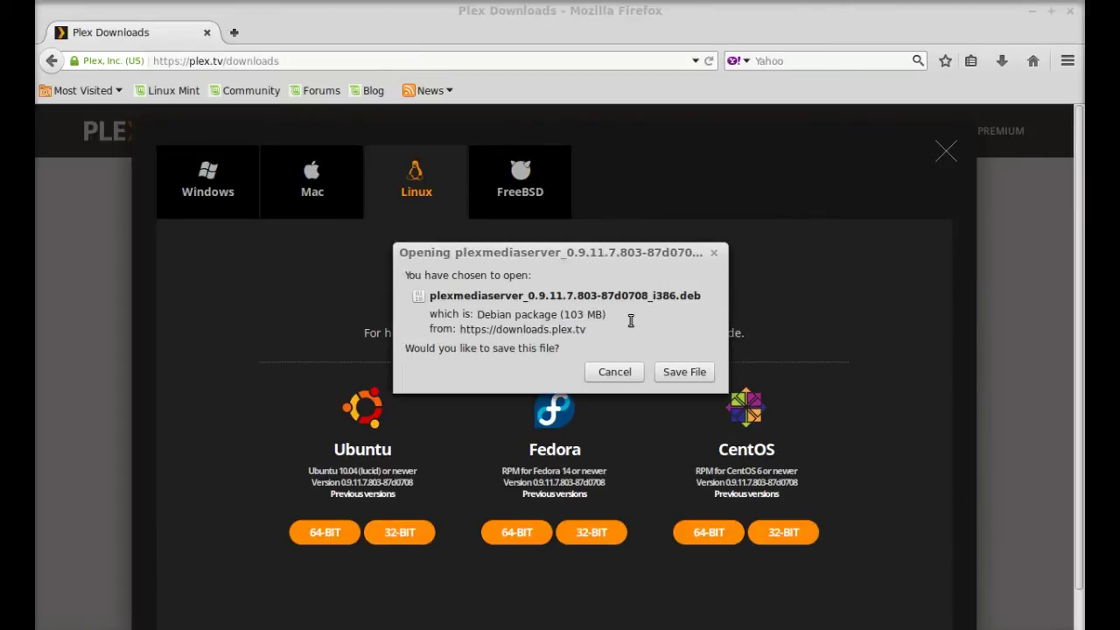
{"action": "left_click", "coordinate": [674, 374]}
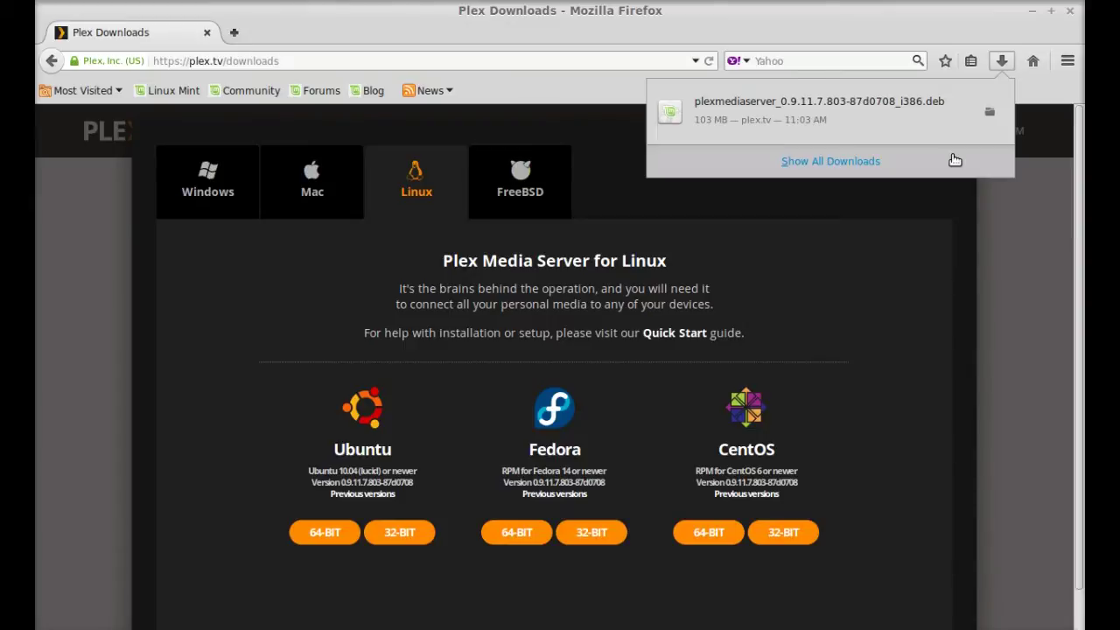
{"action": "left_click", "coordinate": [1071, 16]}
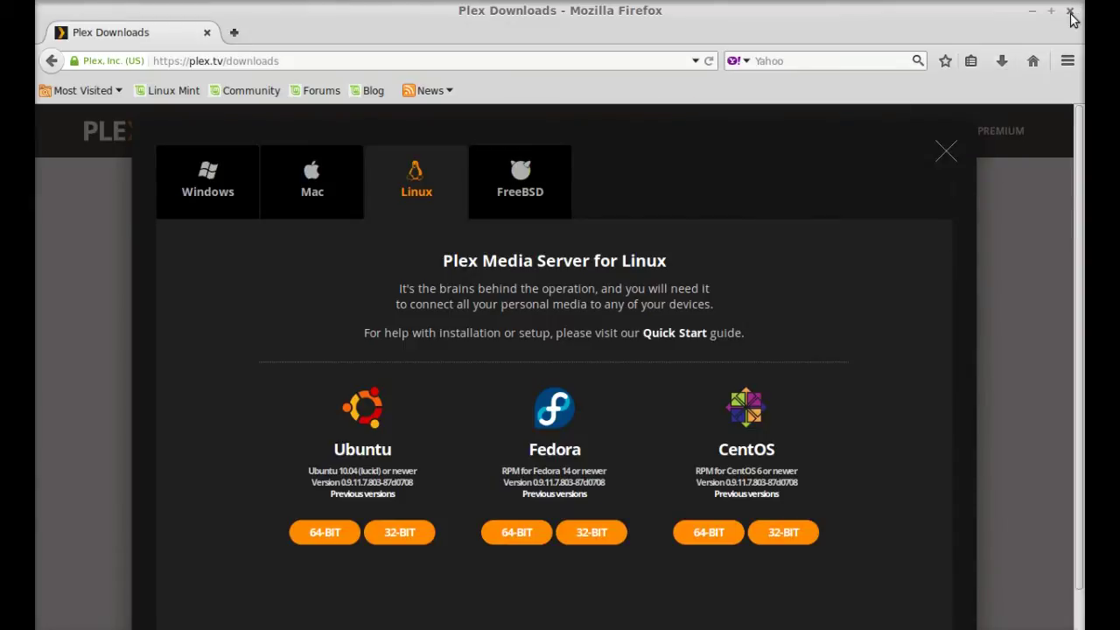
{"action": "left_click", "coordinate": [1070, 12]}
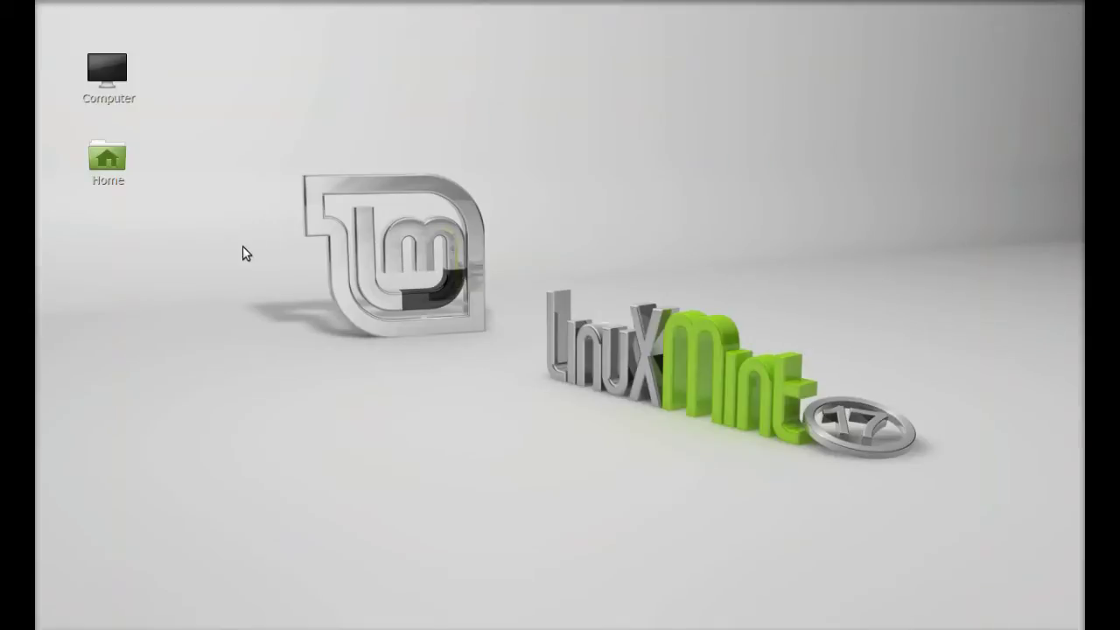
Step: Open the downloaded plexmediaserver .deb file from the Downloads folder with GDebi Package Installer and close the file manager
{"action": "double_click", "coordinate": [108, 158]}
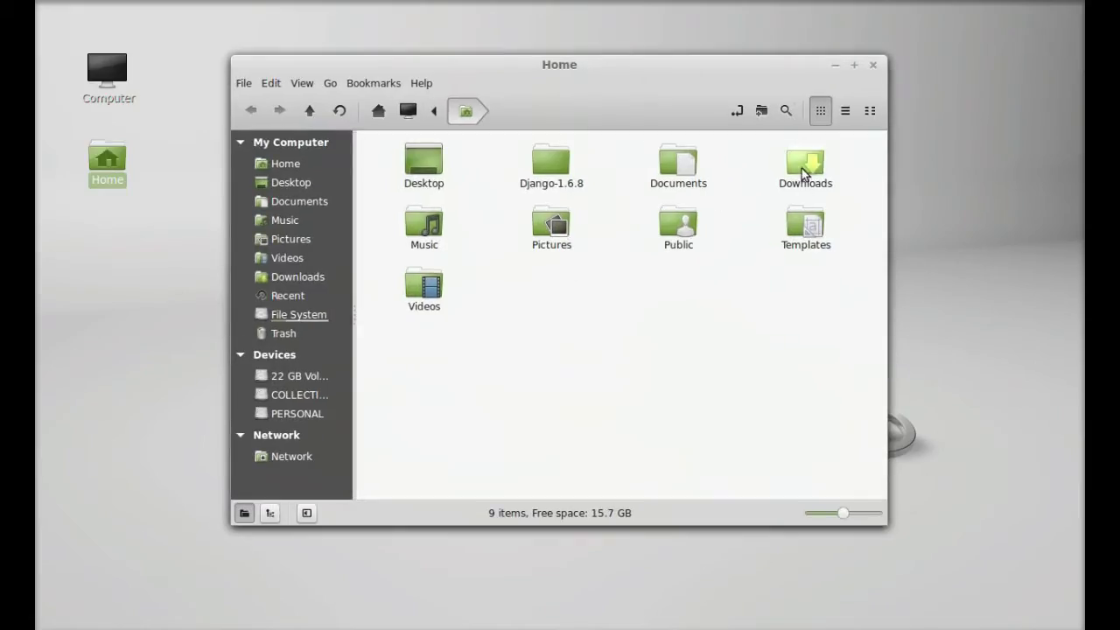
{"action": "double_click", "coordinate": [805, 164]}
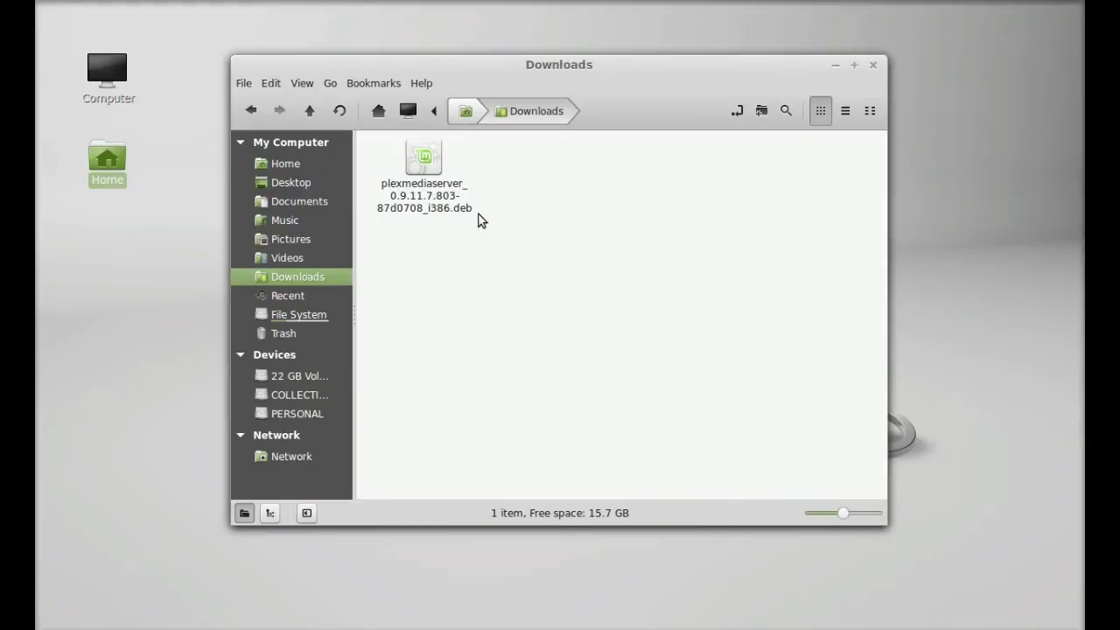
{"action": "left_click", "coordinate": [417, 187]}
{"action": "right_click", "coordinate": [416, 187]}
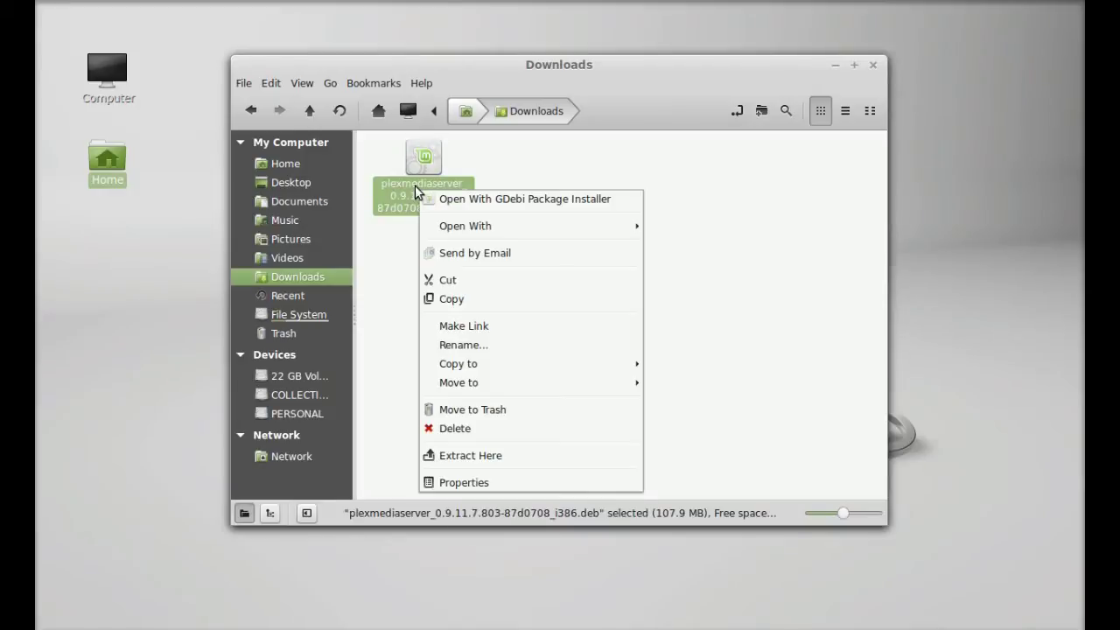
{"action": "left_click", "coordinate": [562, 200]}
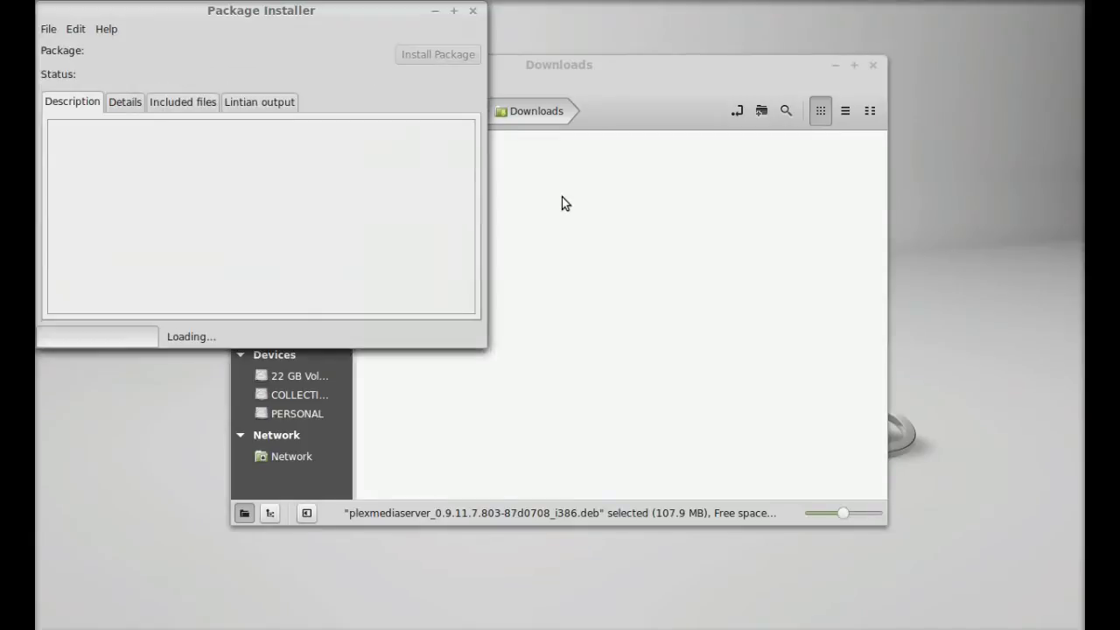
{"action": "left_click", "coordinate": [872, 66]}
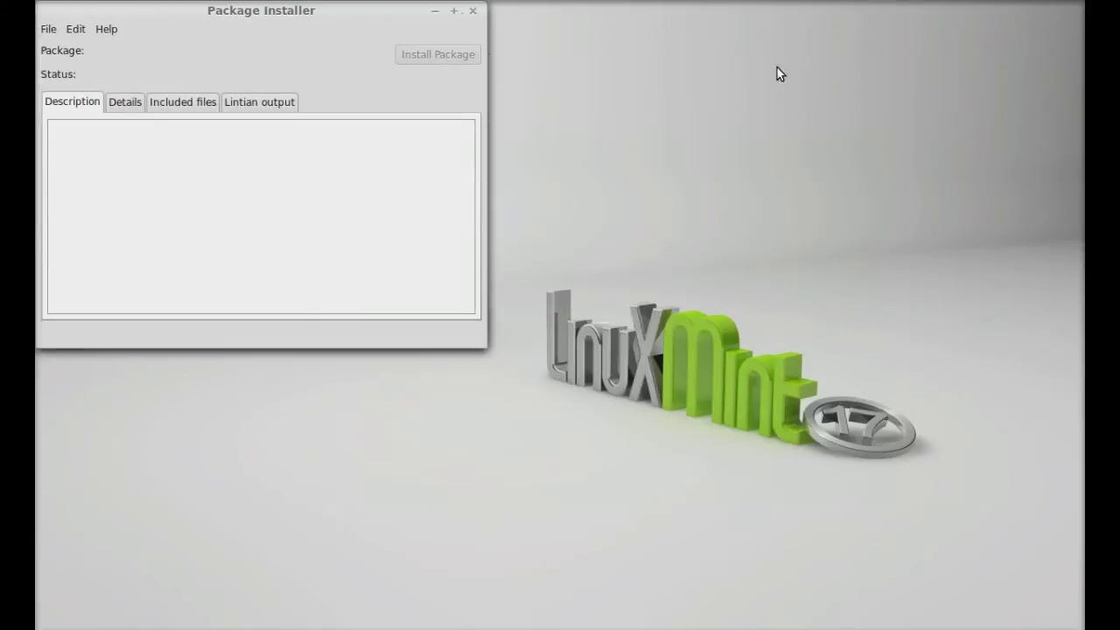
{"action": "left_click_drag", "start_coordinate": [230, 11], "coordinate": [466, 102]}
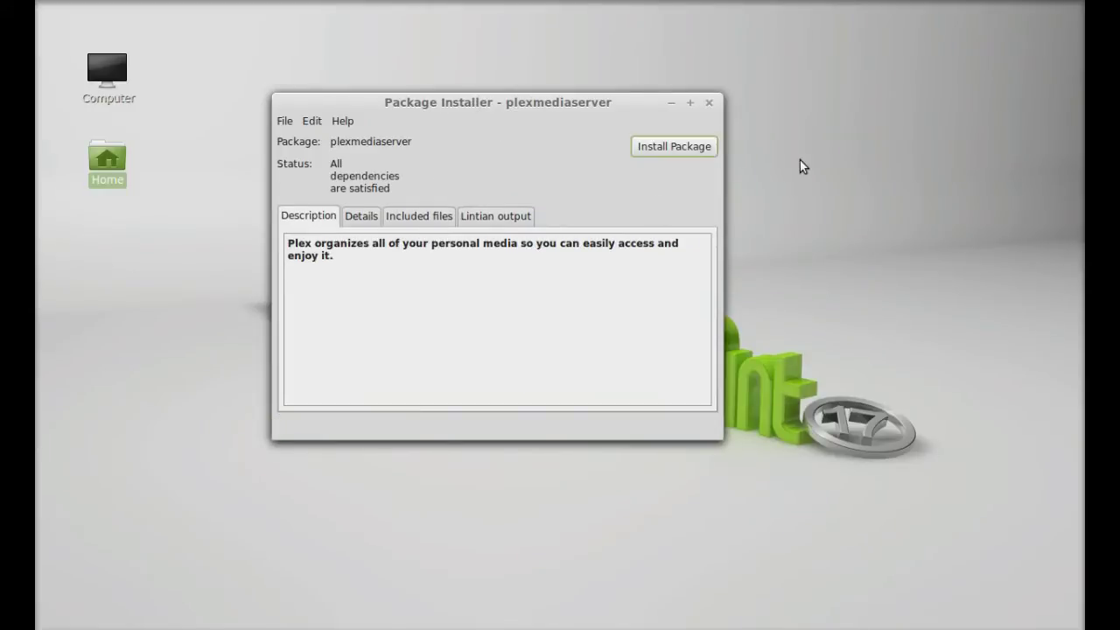
Step: Install the plexmediaserver package, authorising it with the administrator password, and close the package installer
{"action": "left_click", "coordinate": [675, 146]}
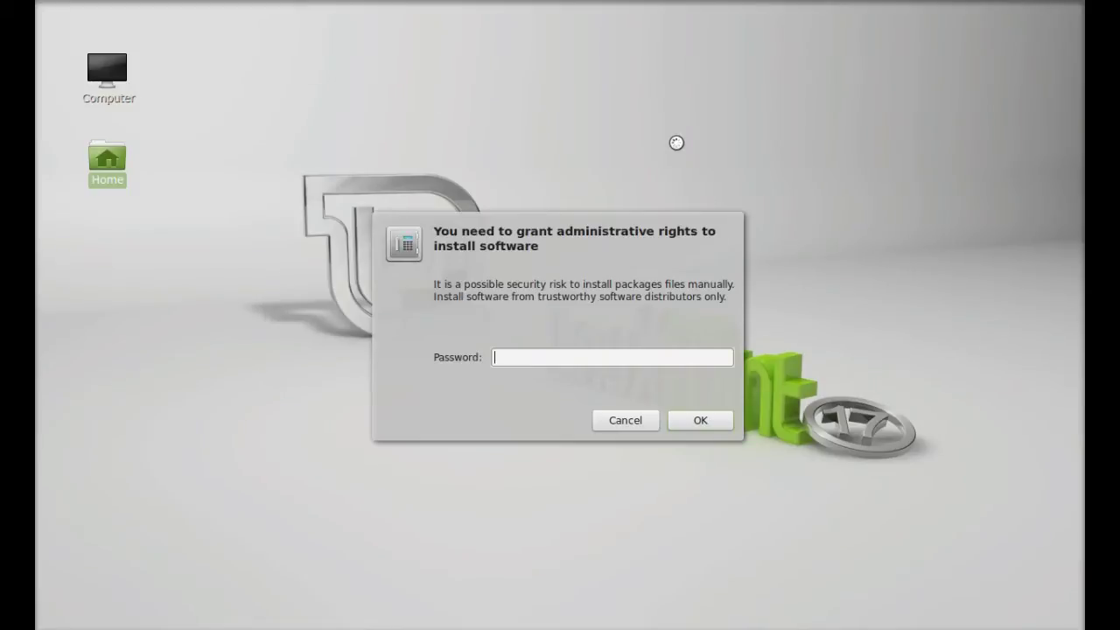
{"action": "type", "text": "•••••••"}
{"action": "key", "text": "Return"}
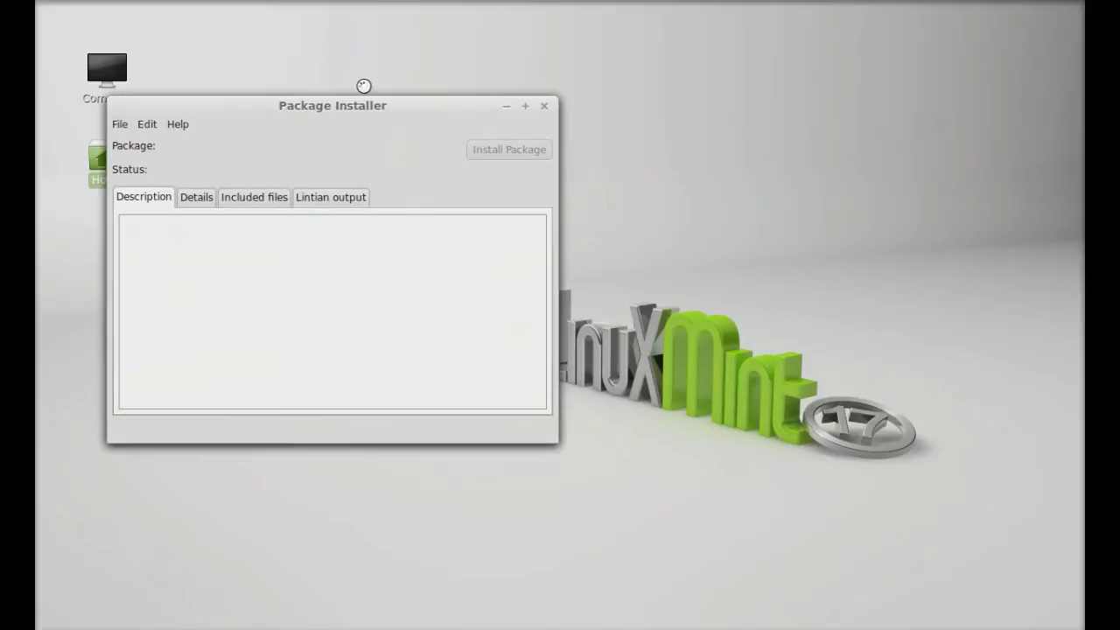
{"action": "left_click_drag", "start_coordinate": [289, 105], "coordinate": [550, 106]}
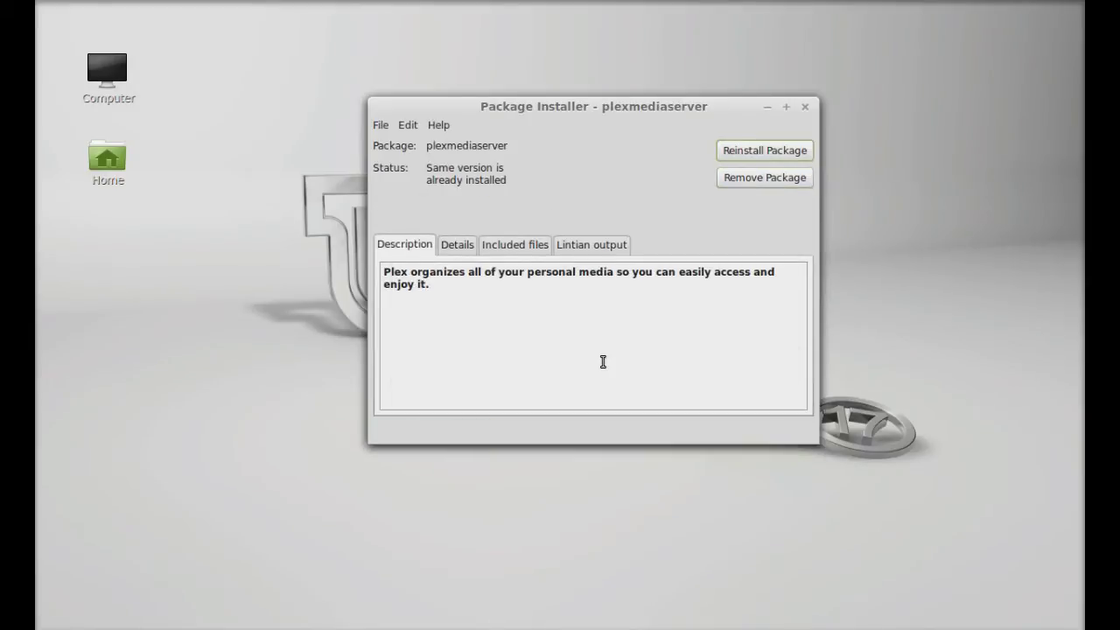
{"action": "left_click", "coordinate": [805, 108]}
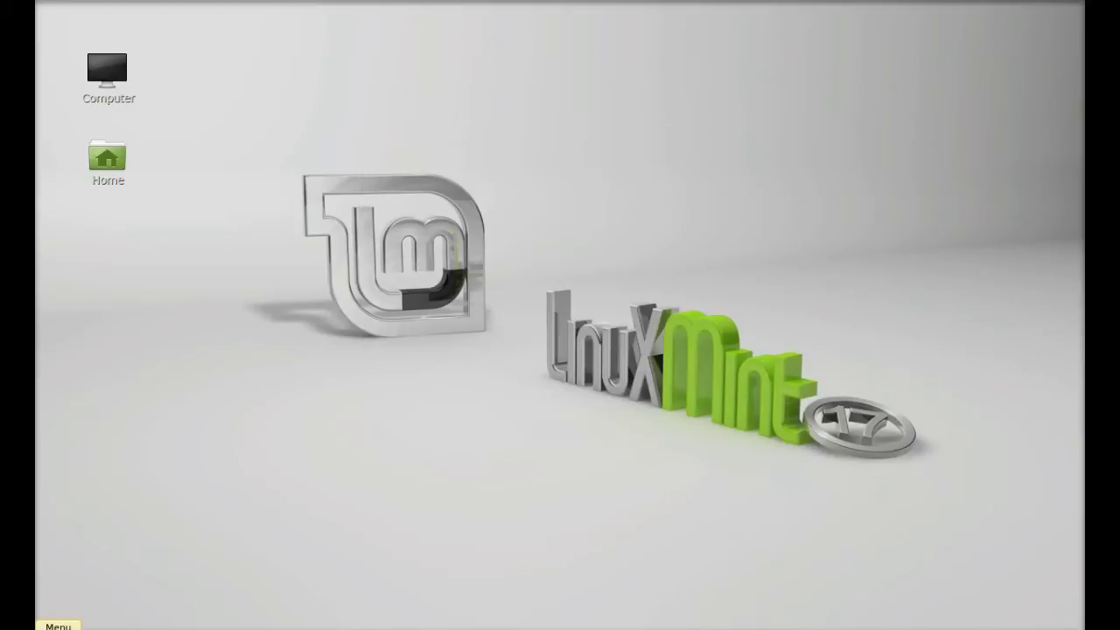
Step: Find and launch Plex from the installed applications, and agree to the Plex Terms of Service
{"action": "left_click", "coordinate": [58, 624]}
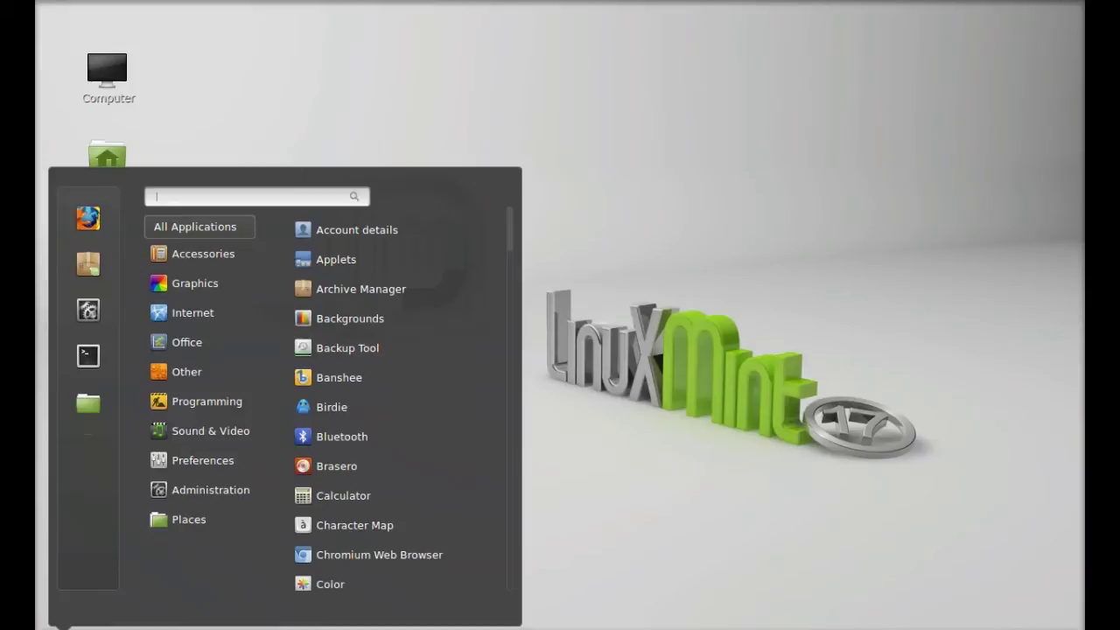
{"action": "type", "text": "plex"}
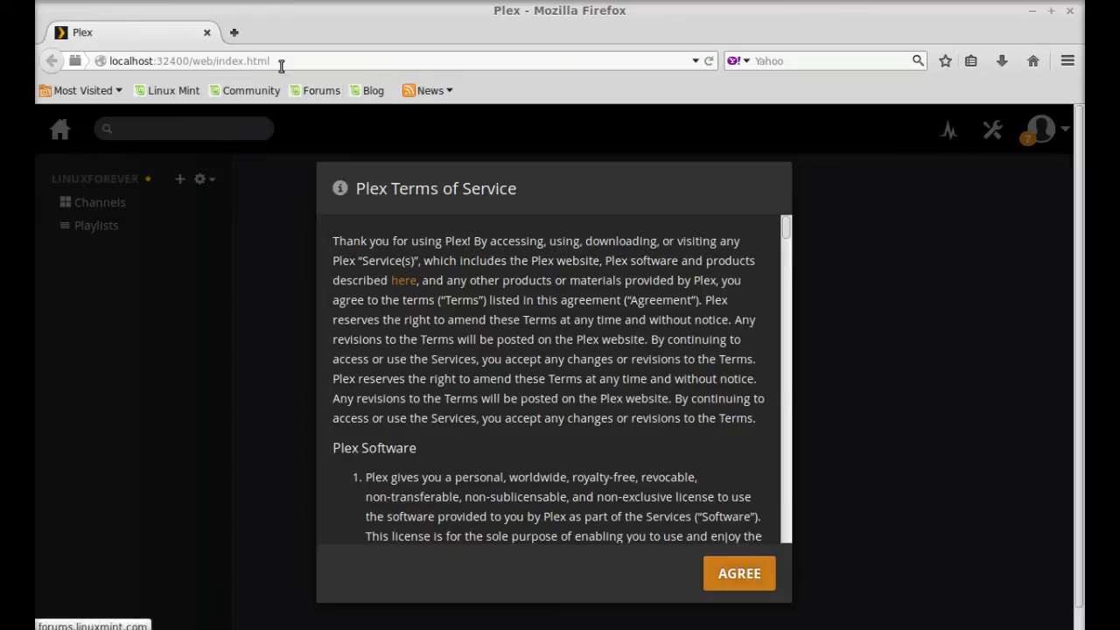
{"action": "left_click_drag", "start_coordinate": [280, 63], "coordinate": [109, 63]}
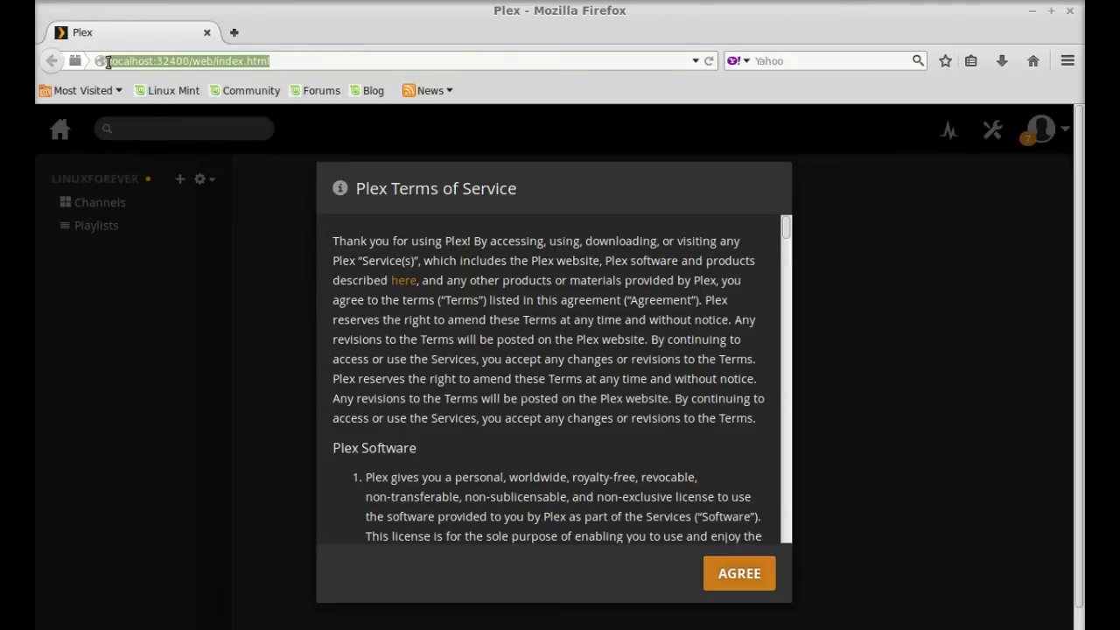
{"action": "left_click", "coordinate": [272, 201]}
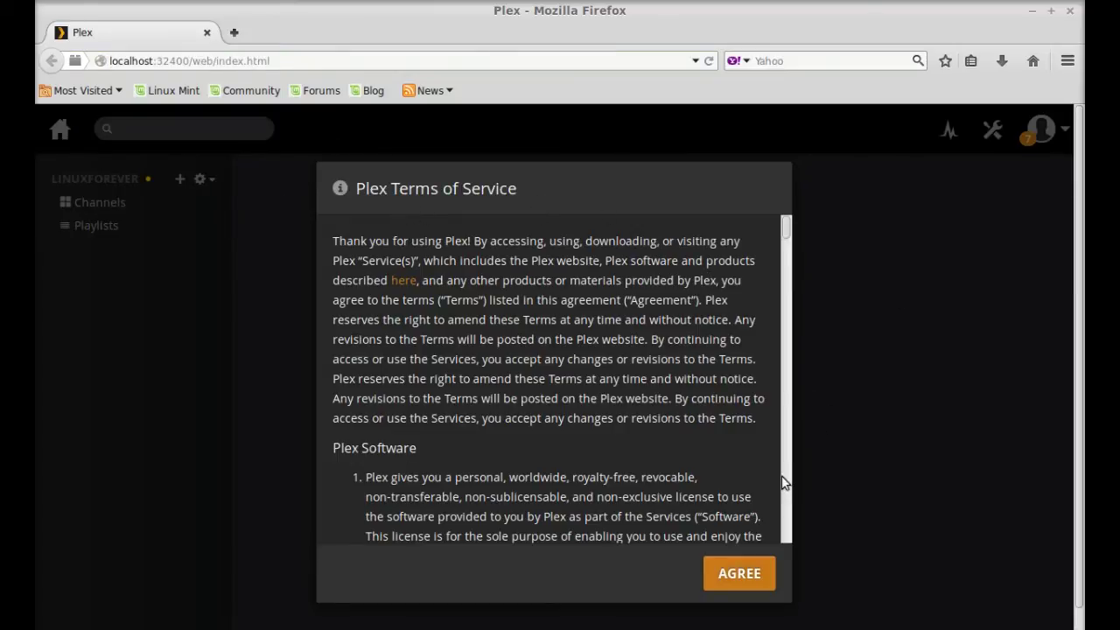
{"action": "left_click", "coordinate": [739, 573]}
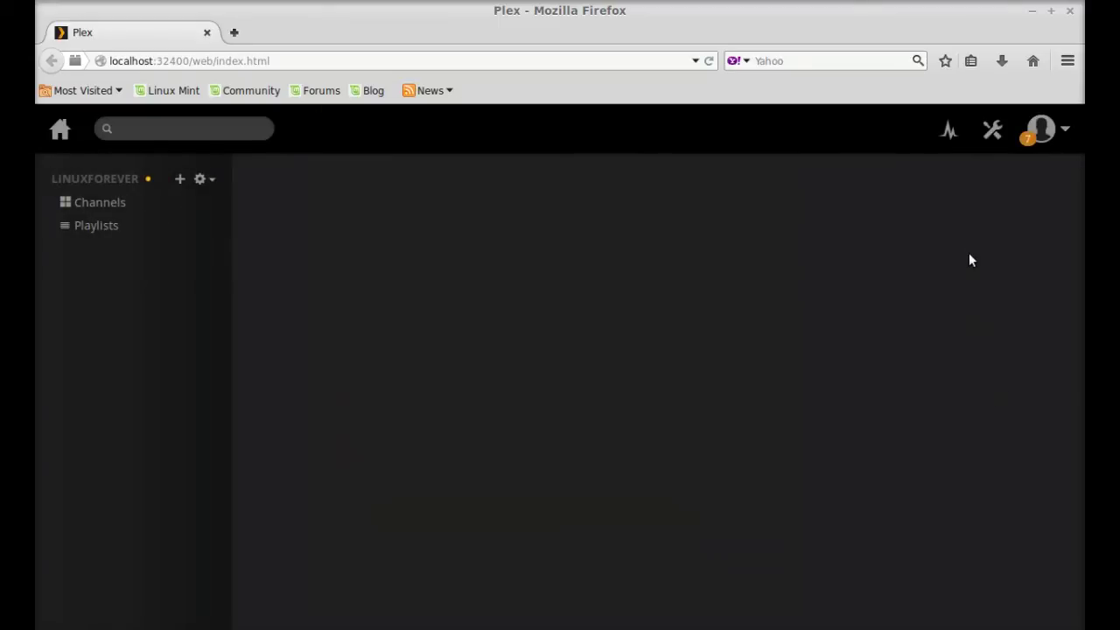
Step: Install the Apple Movie Trailers channel from the featured channel directory and return to the Plex home page
{"action": "left_click", "coordinate": [991, 130]}
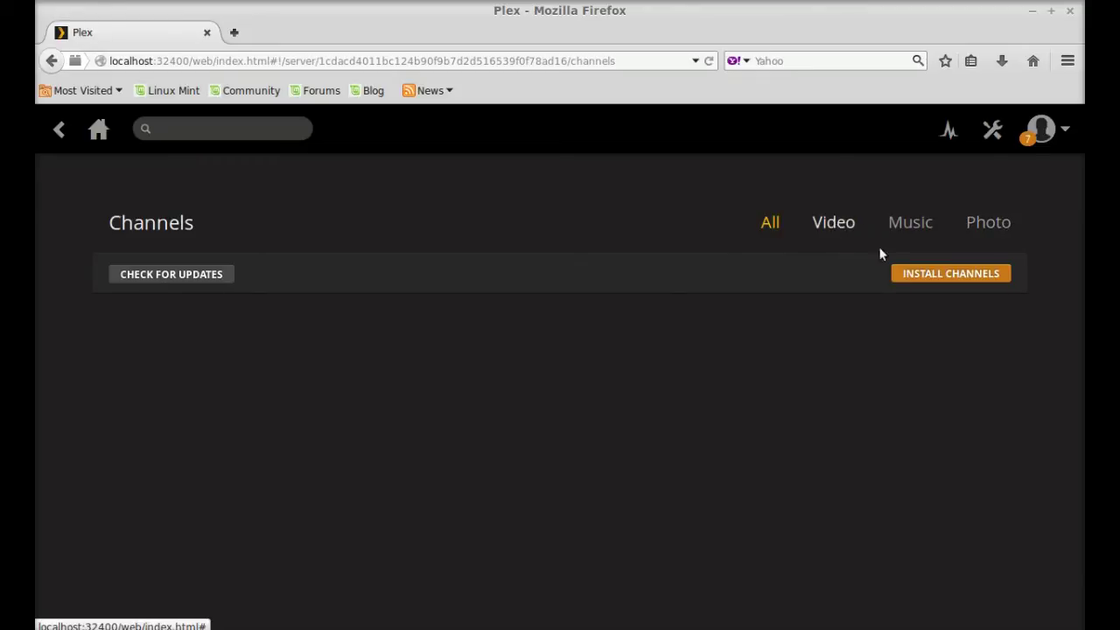
{"action": "left_click", "coordinate": [836, 224]}
{"action": "left_click", "coordinate": [928, 276]}
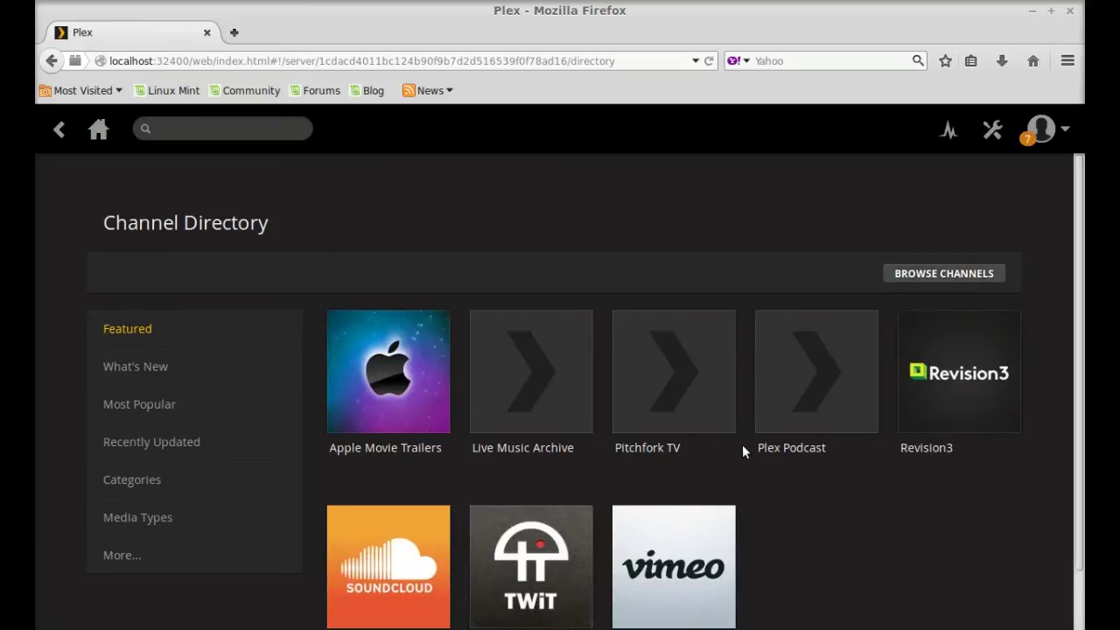
{"action": "left_click_drag", "start_coordinate": [1083, 251], "coordinate": [1079, 215]}
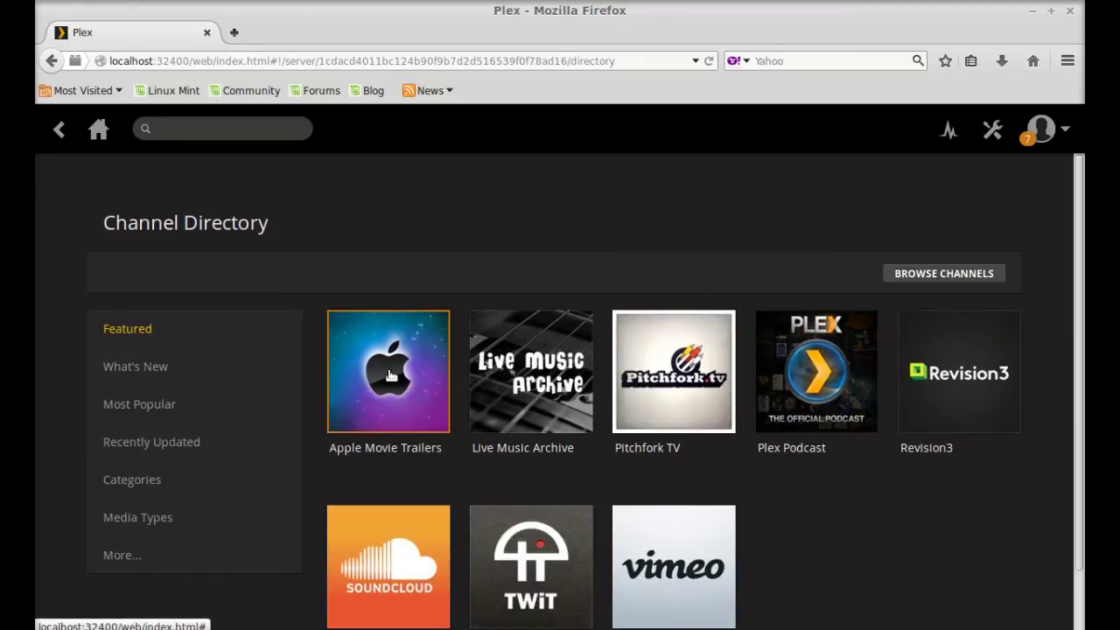
{"action": "left_click", "coordinate": [385, 363]}
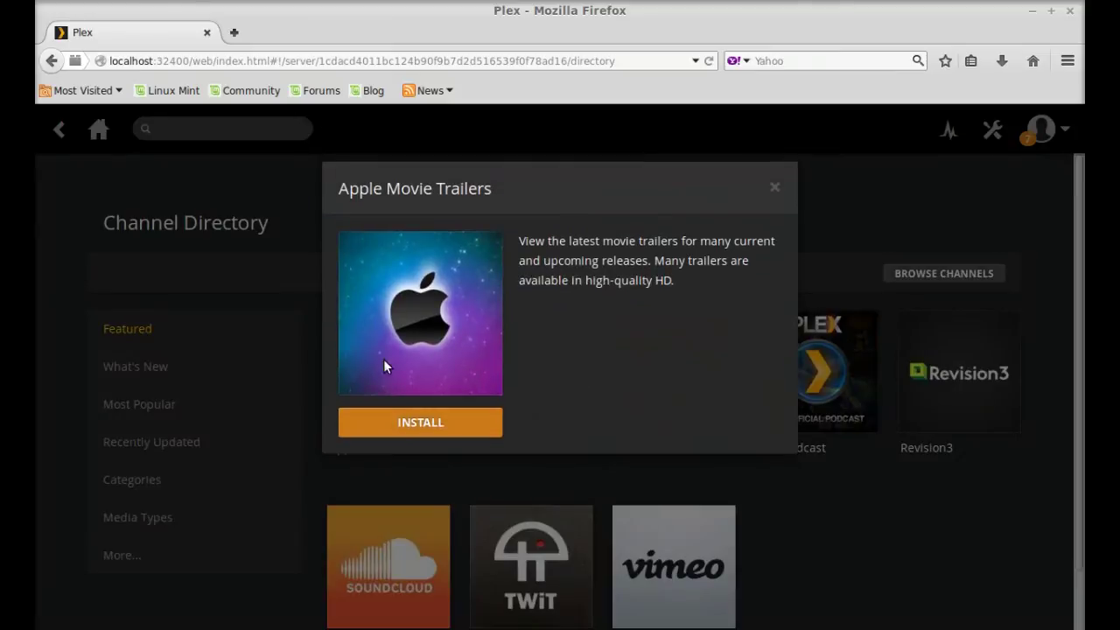
{"action": "left_click", "coordinate": [419, 423]}
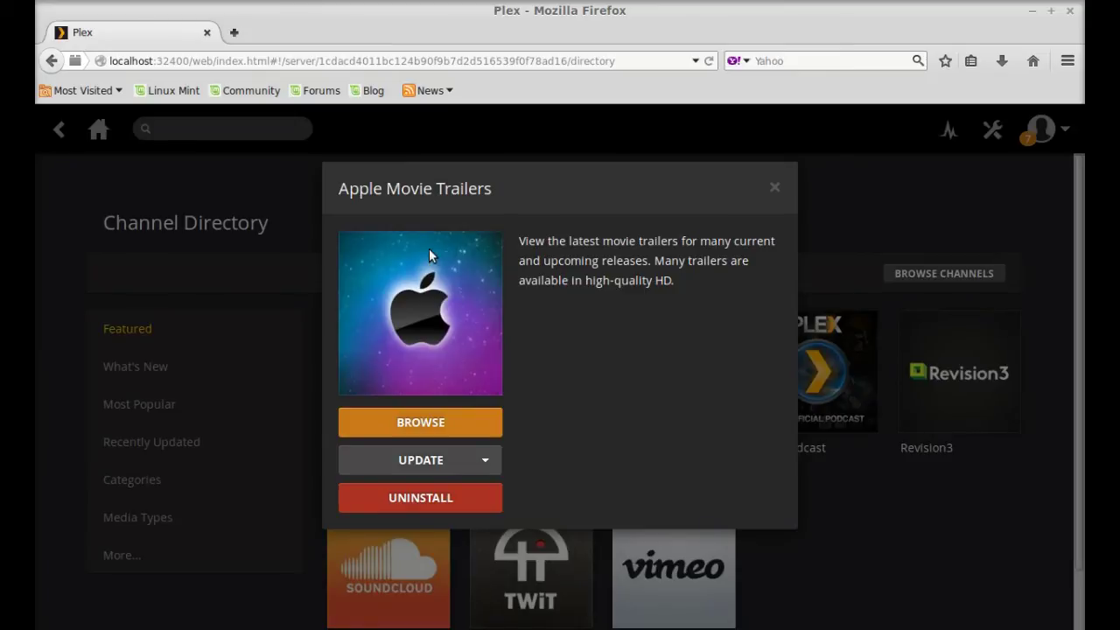
{"action": "left_click", "coordinate": [99, 131]}
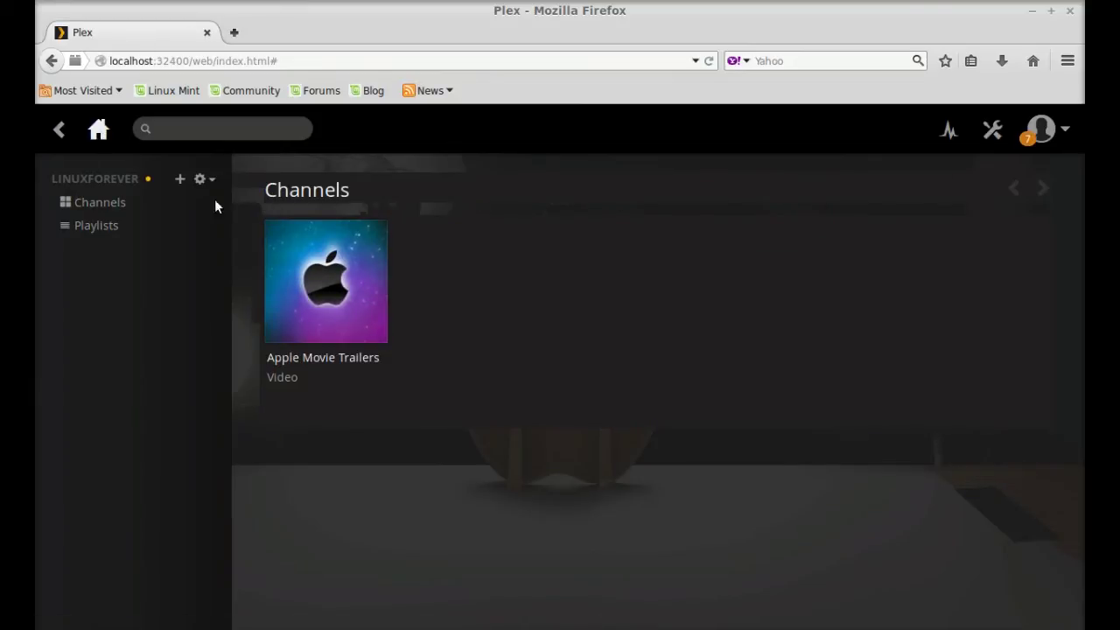
{"action": "left_click", "coordinate": [336, 253]}
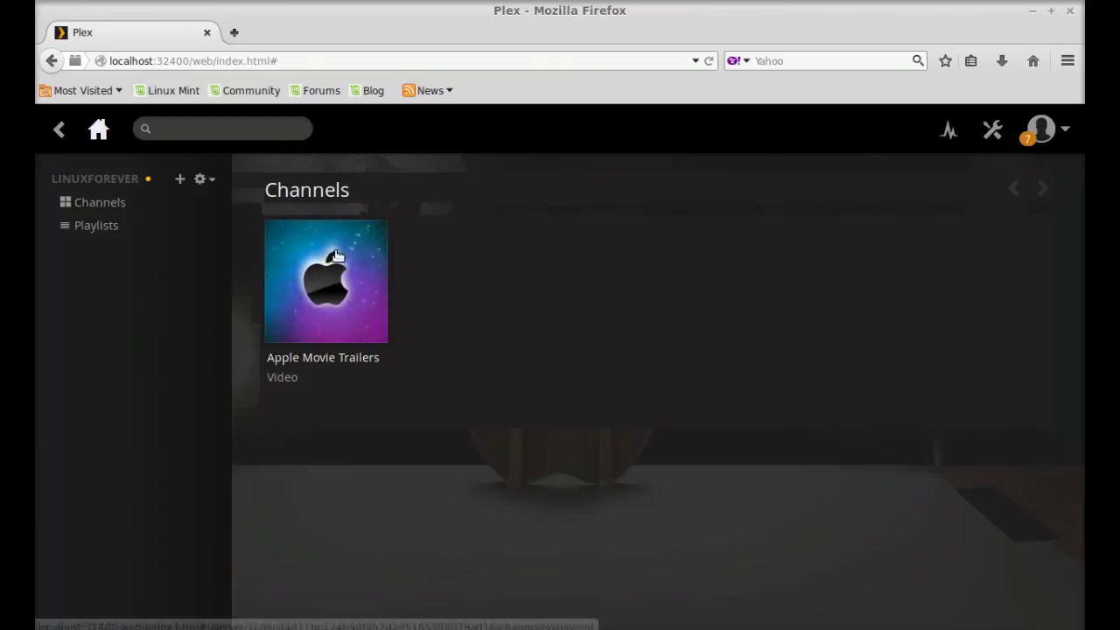
Step: Install the SoundCloud channel from the featured channel directory
{"action": "left_click", "coordinate": [92, 205]}
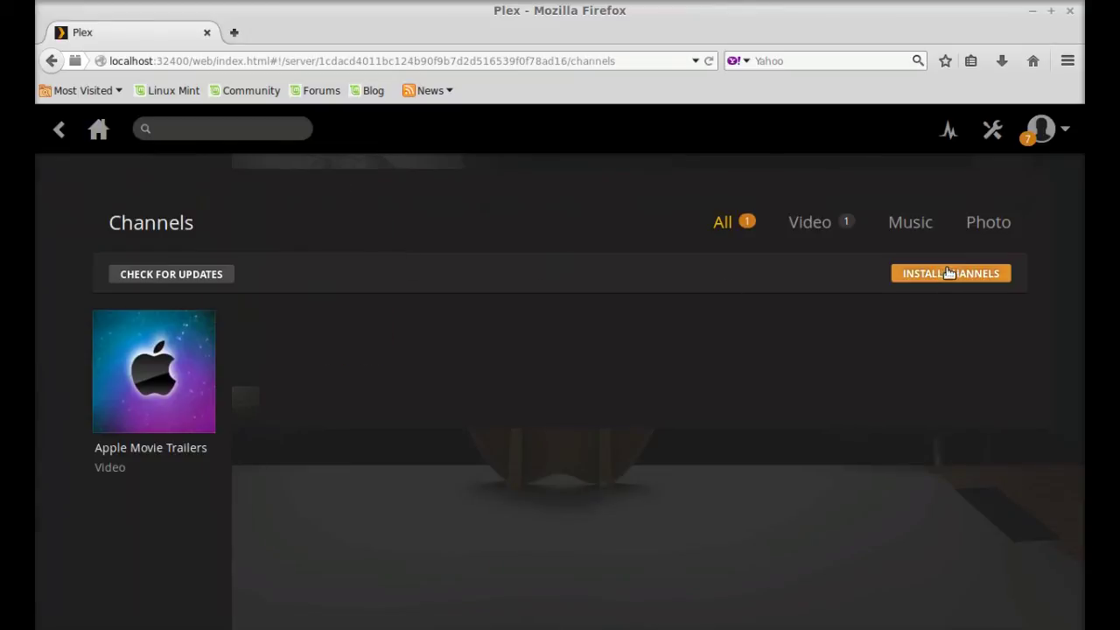
{"action": "left_click", "coordinate": [917, 226]}
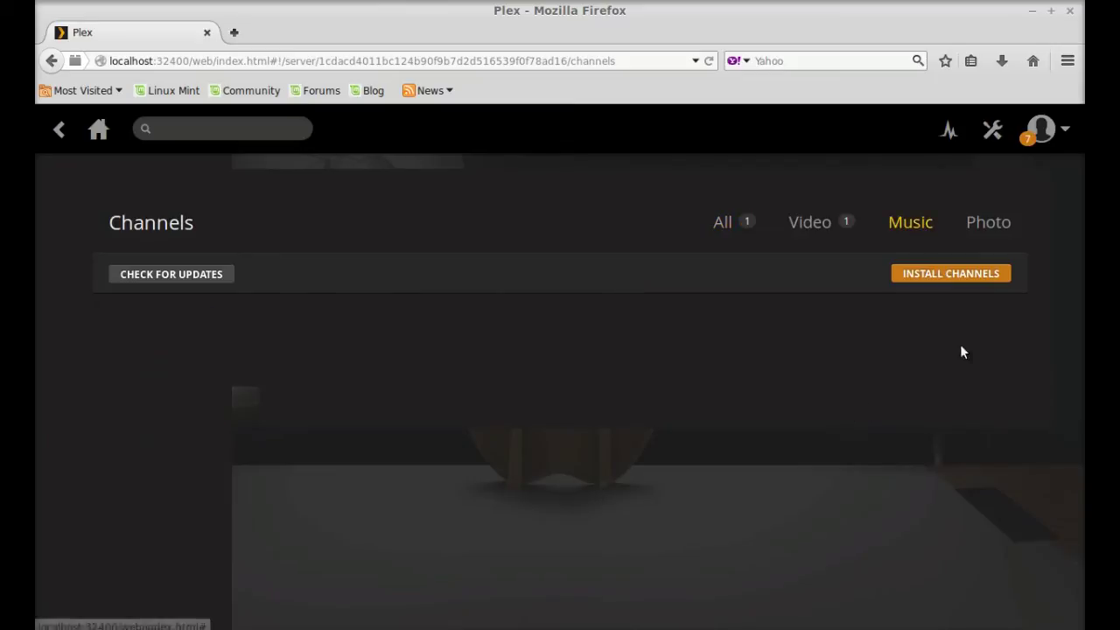
{"action": "left_click", "coordinate": [950, 274]}
{"action": "scroll", "coordinate": [363, 523], "scroll_direction": "down", "scroll_amount": 1}
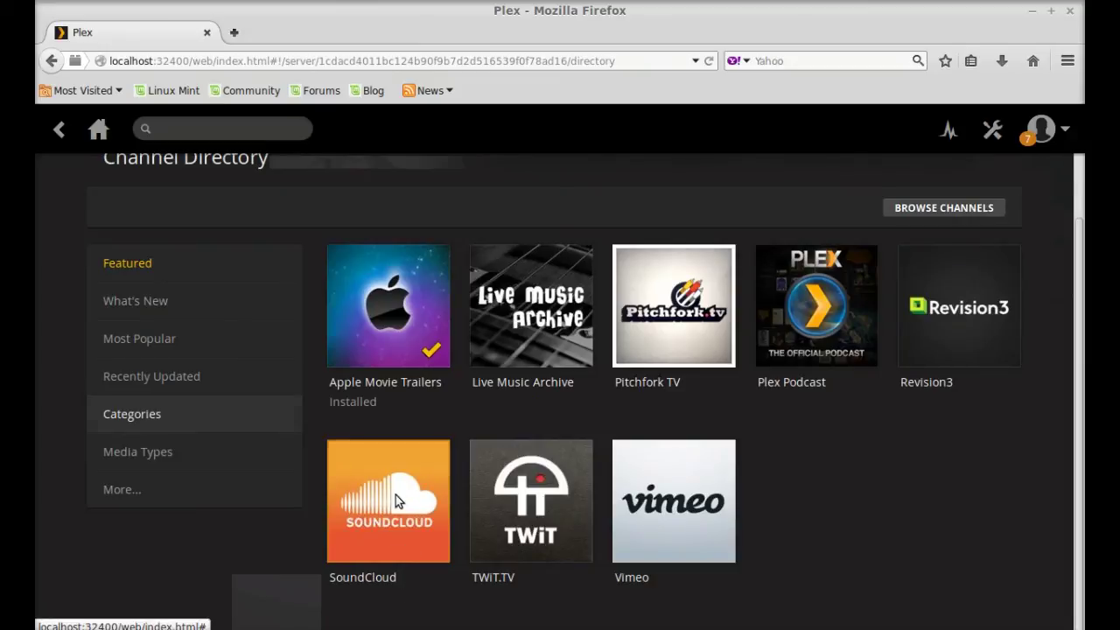
{"action": "left_click", "coordinate": [394, 493]}
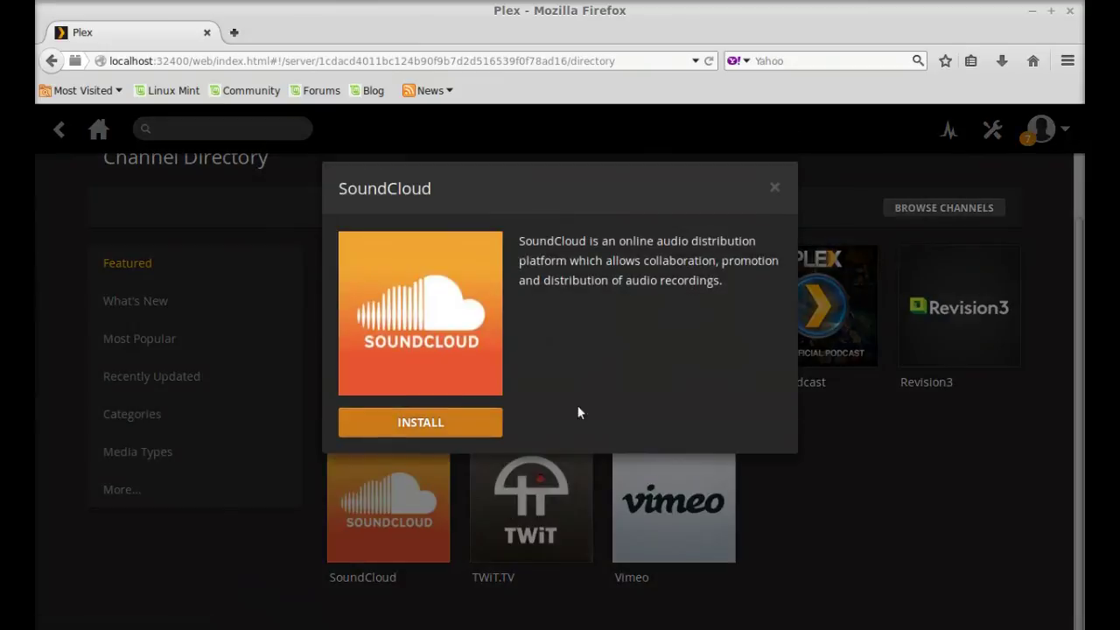
{"action": "left_click", "coordinate": [414, 425]}
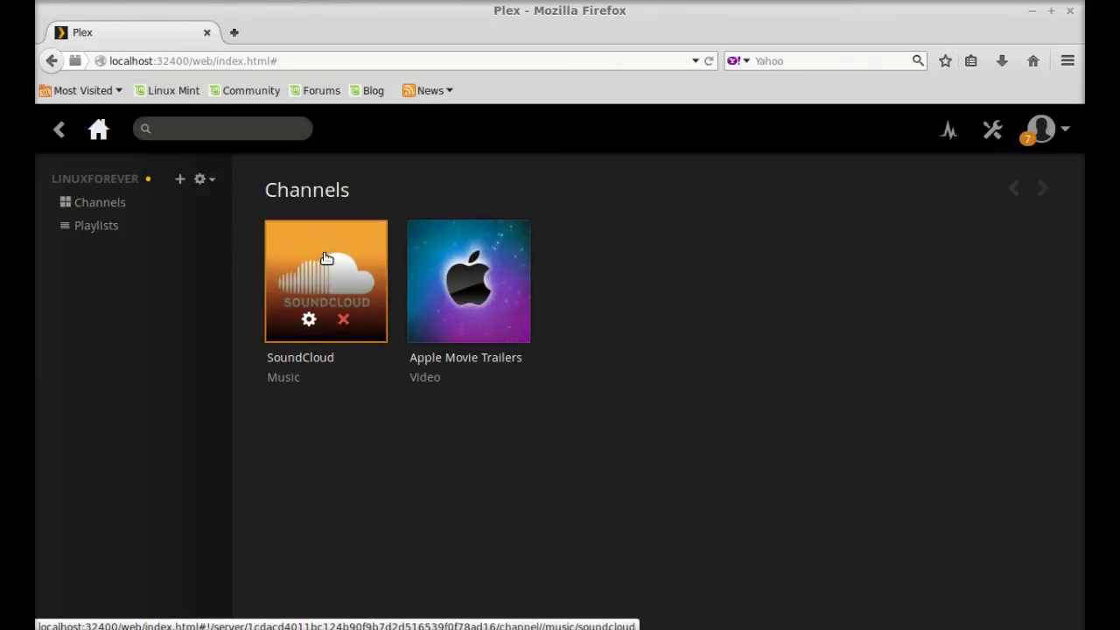
Step: Open the SoundCloud channel from the Plex home page
{"action": "left_click", "coordinate": [326, 259]}
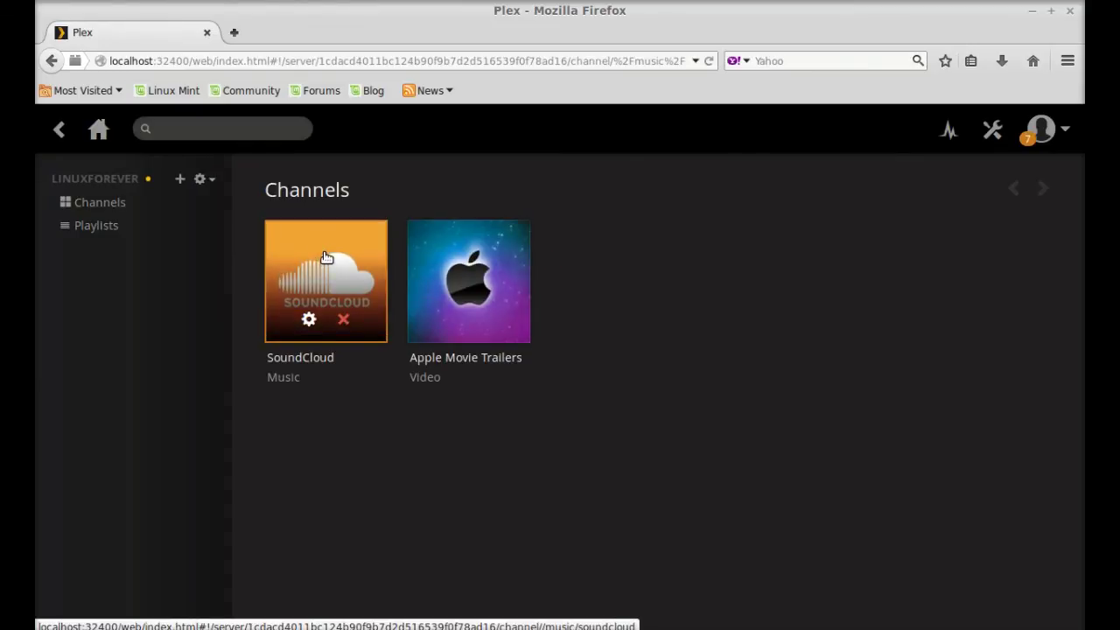